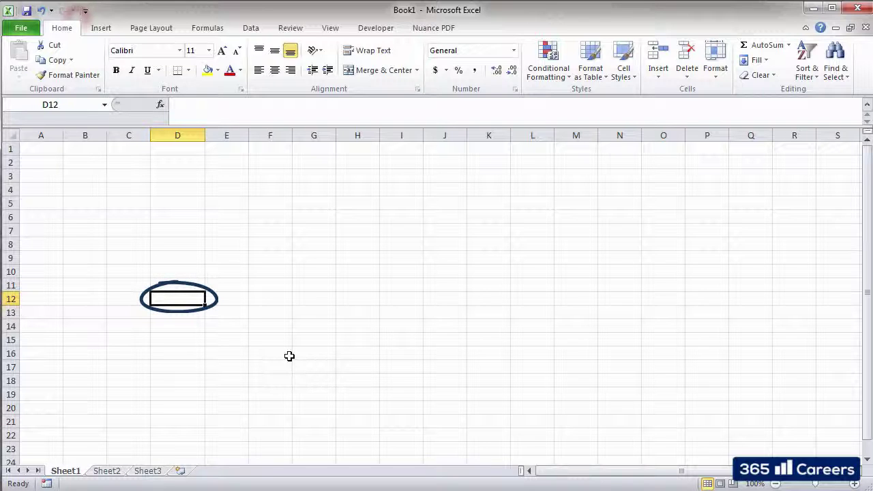
Enter the days of the week from Monday to Sunday down column D, in cells D4 to D10.
left_click(170, 191)
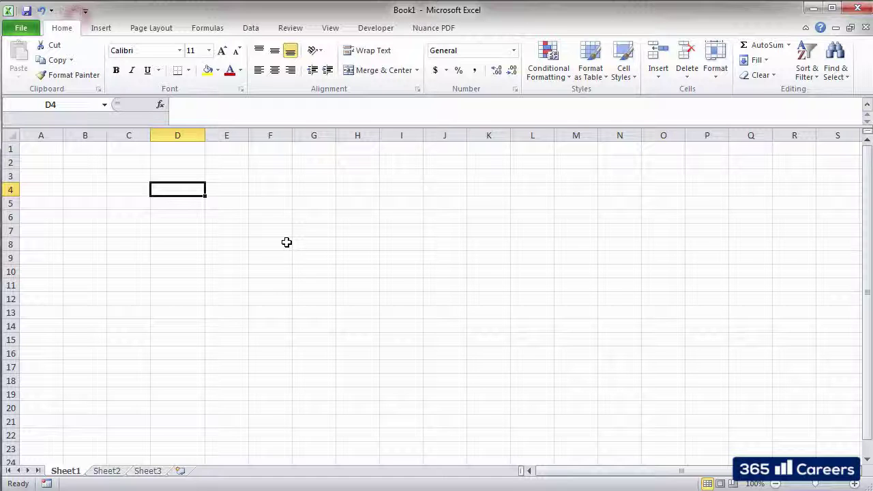
type("Mo")
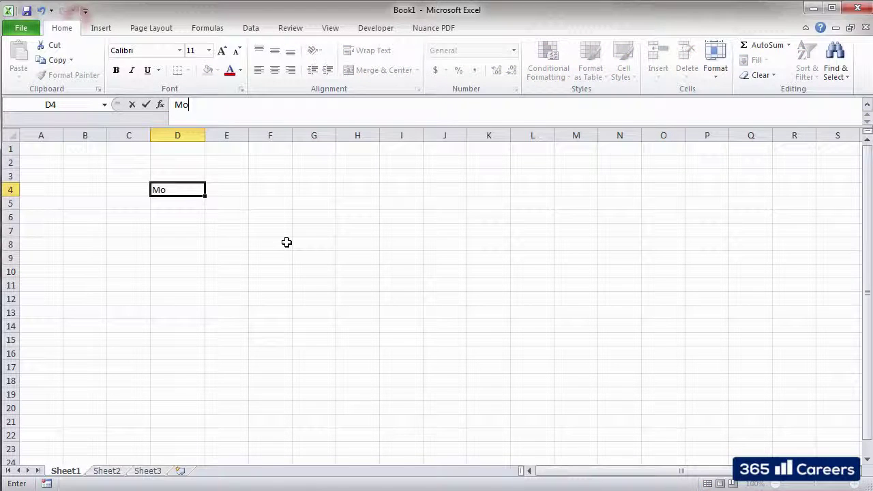
type("nday")
key("Return")
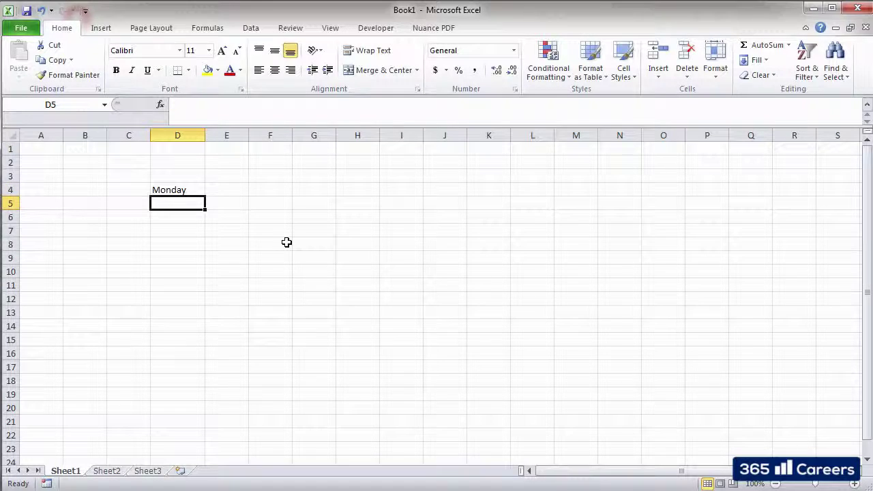
type("Tuesday")
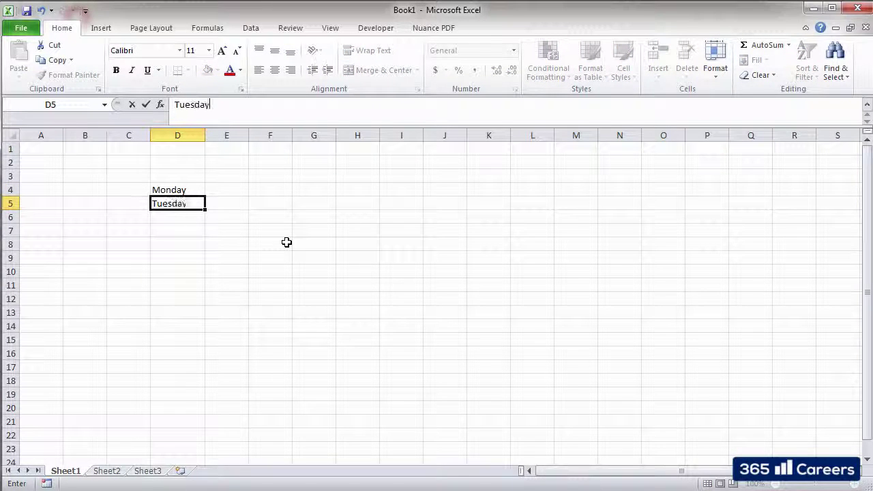
key("Return")
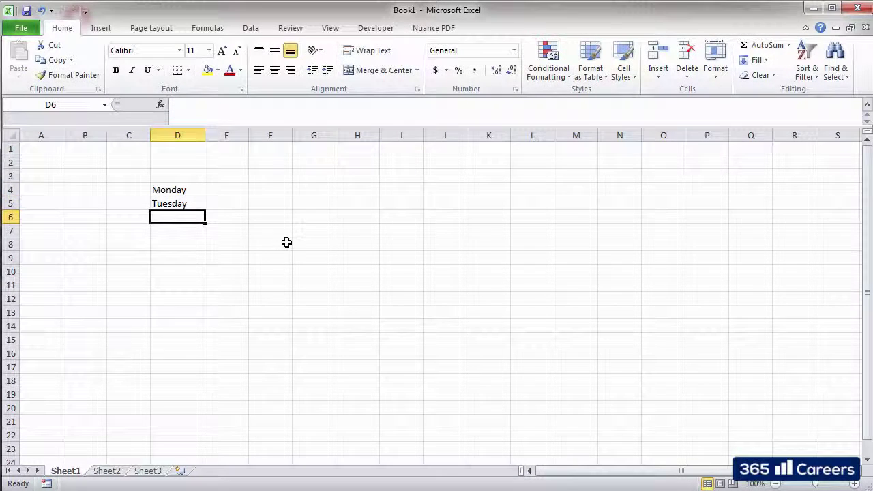
type("Wednesday")
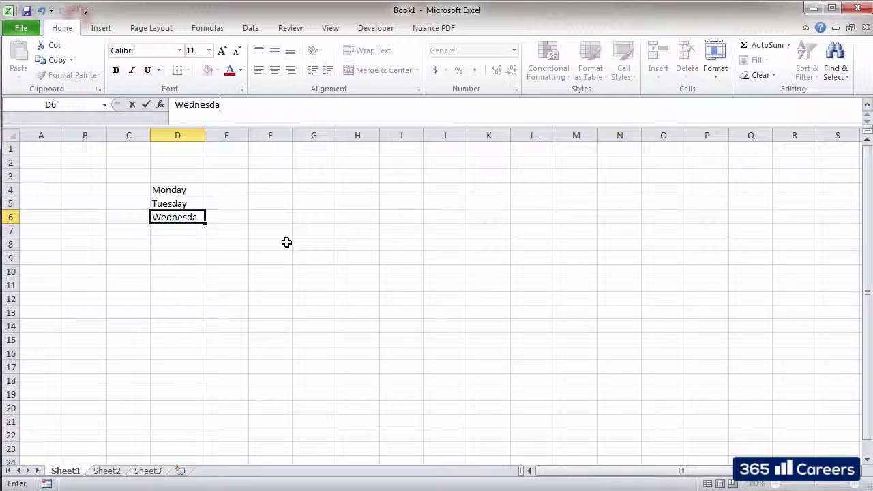
key("Return")
type("Thursday")
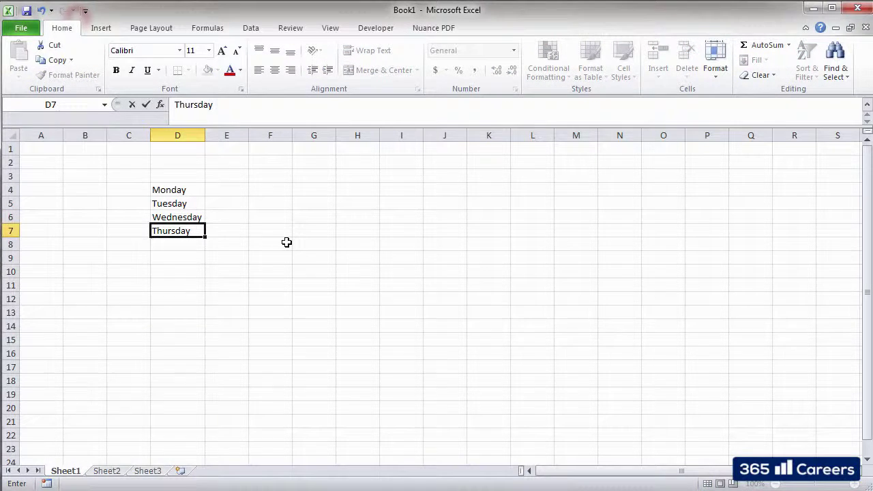
key("Return")
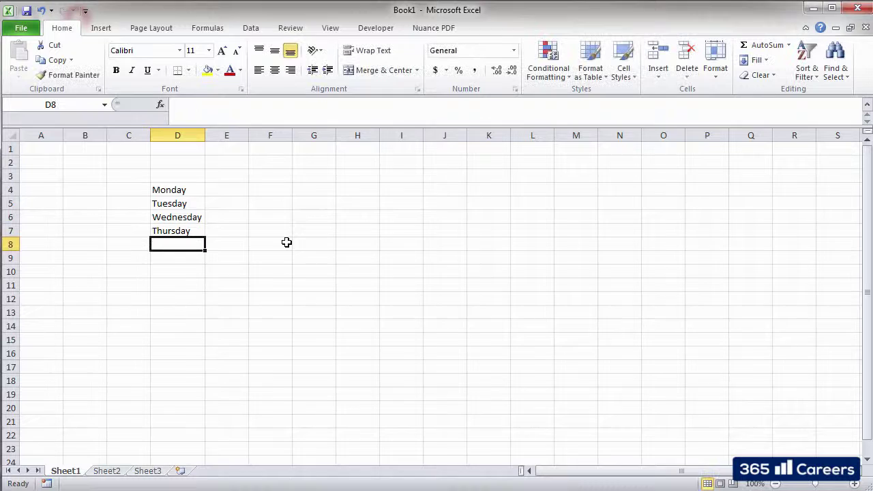
type("Friday")
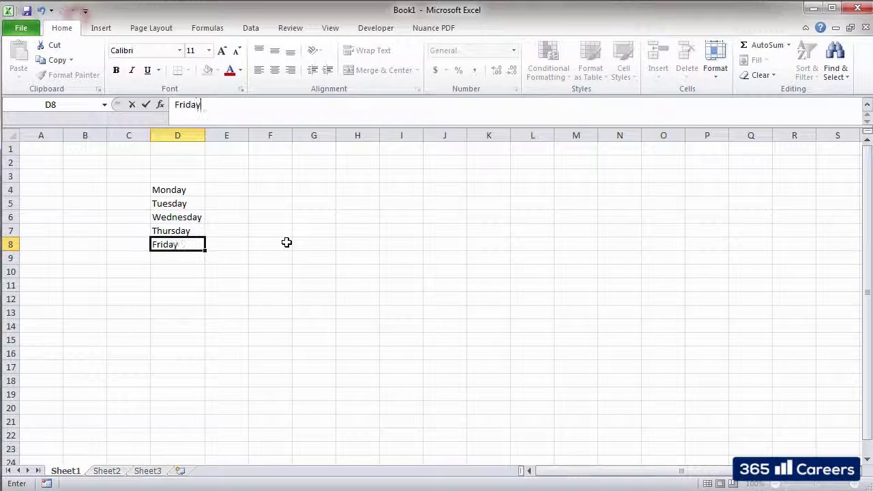
key("Return")
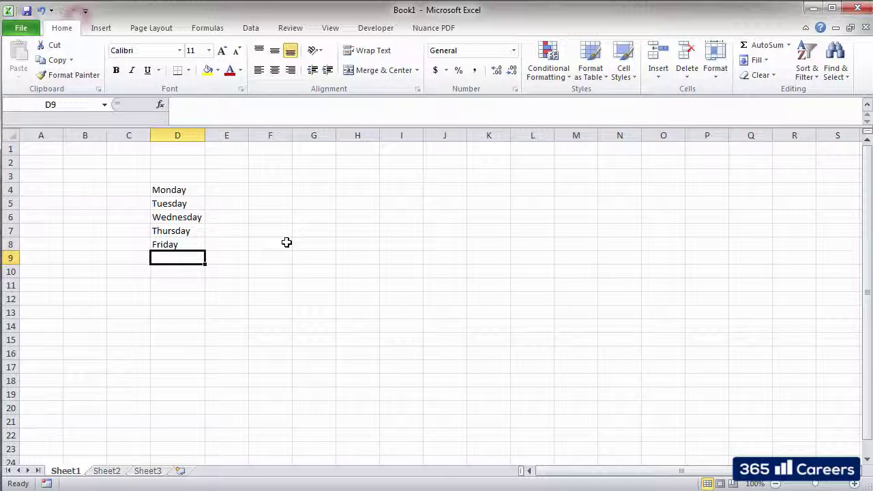
type("Saturday")
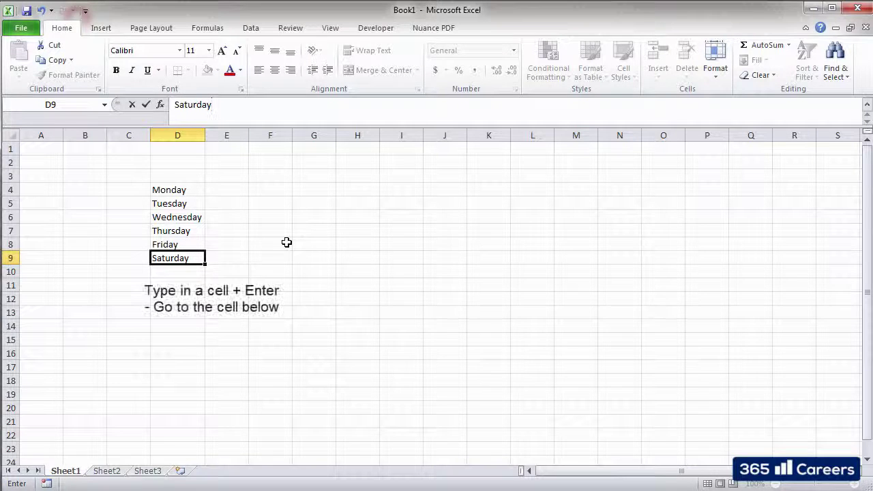
key("Return")
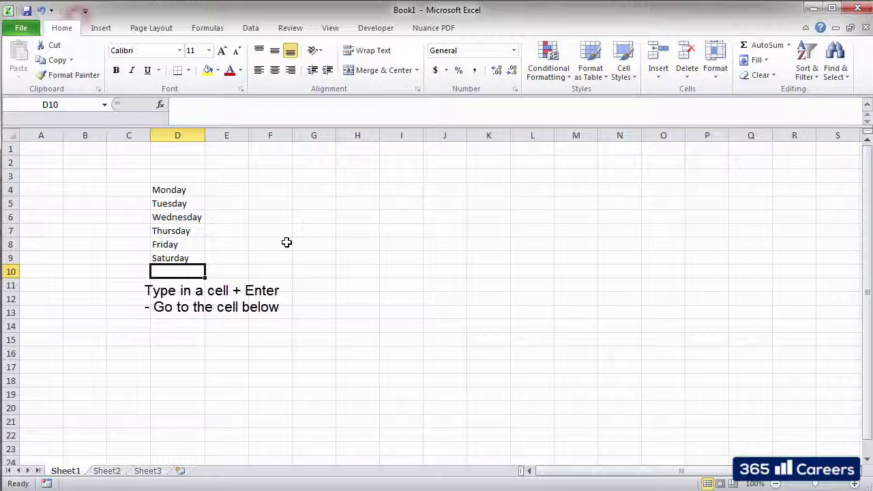
type("S")
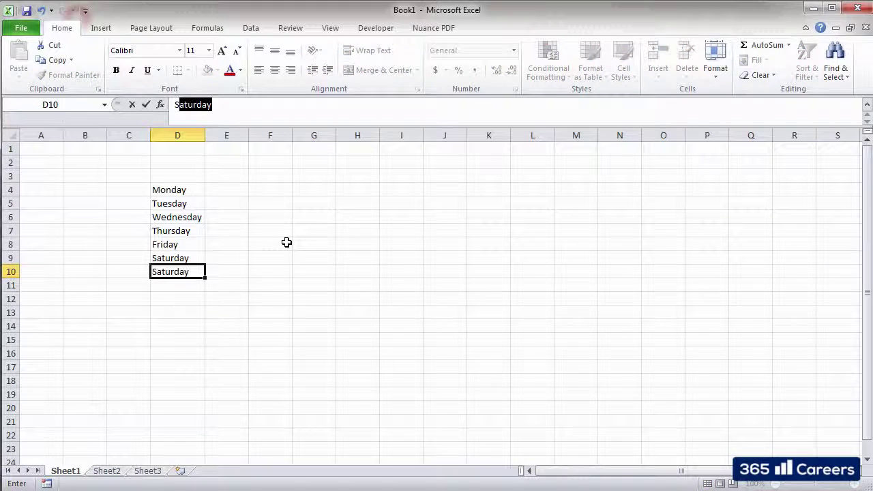
type("unday")
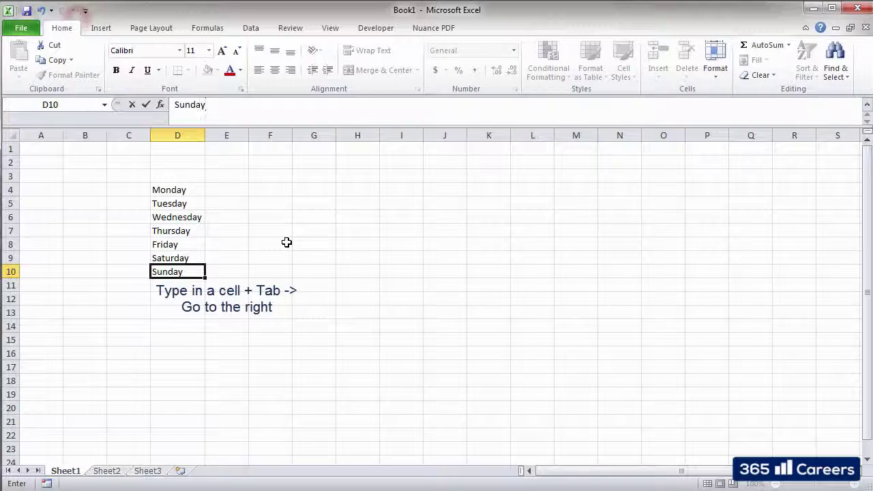
key("Tab")
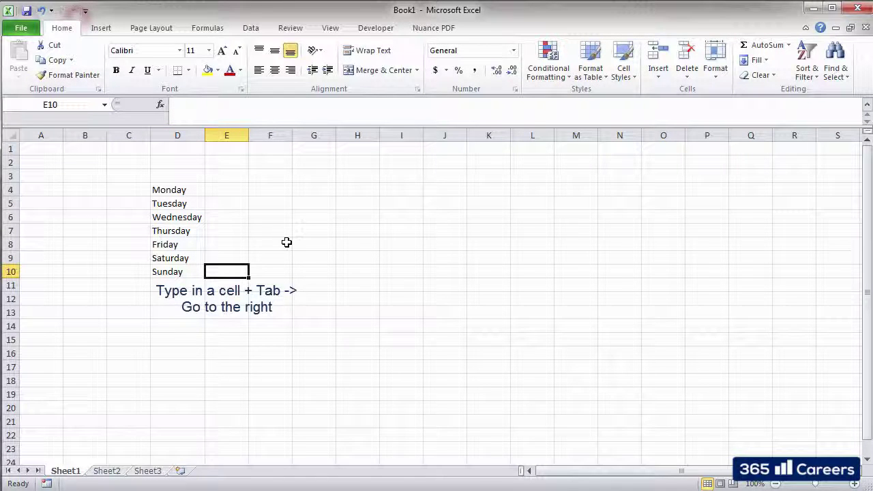
Number the weekdays 1 to 7 in cells E4 to E10, beside the day names.
key("Up")
key("Up")
key("Up")
key("Up")
key("Up")
key("Up")
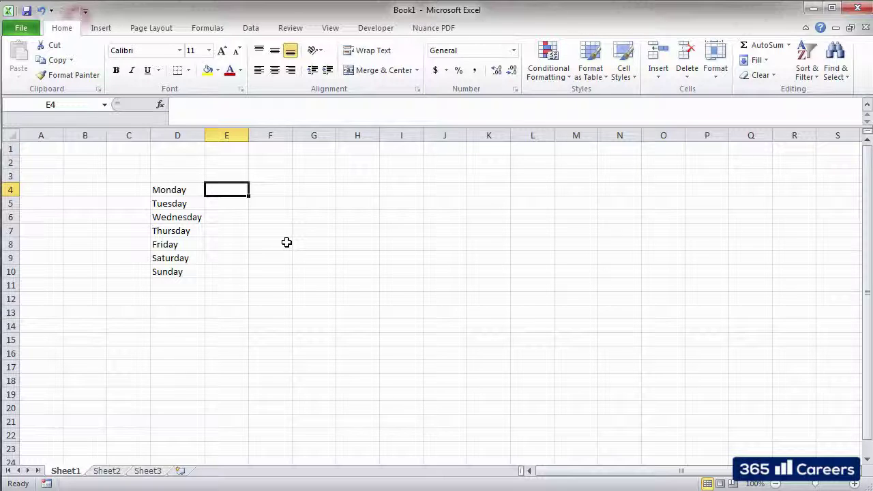
type("1")
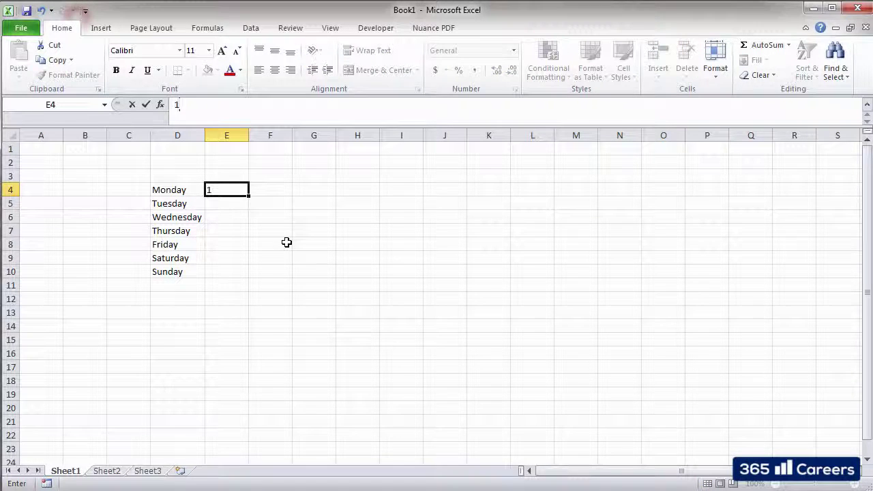
key("Return")
type("2")
key("Return")
type("3")
key("Return")
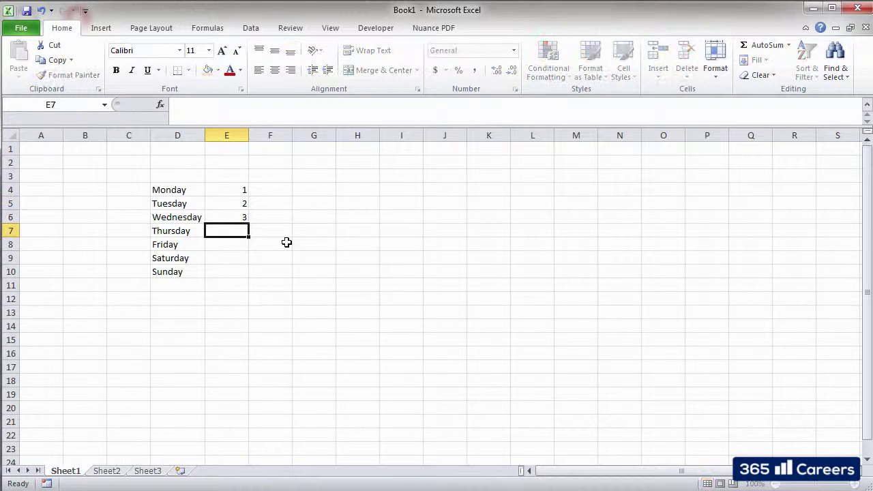
type("4")
key("Return")
type("5")
key("Return")
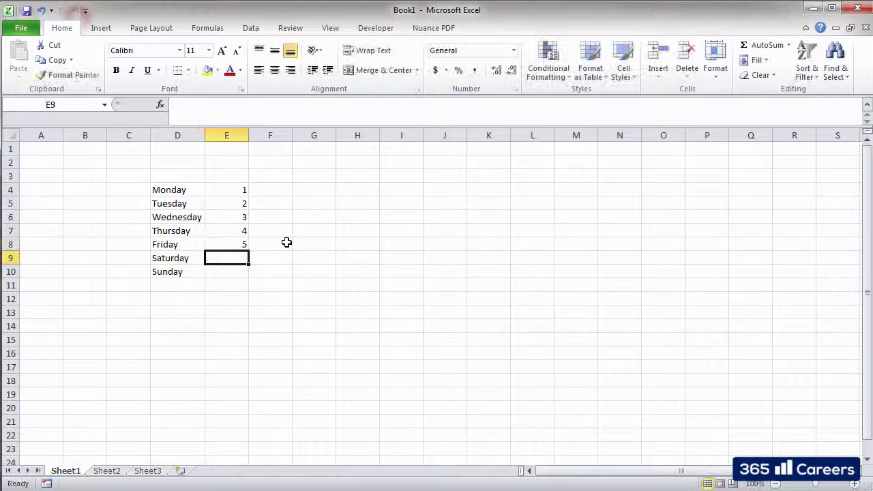
type("6")
key("Return")
type("7")
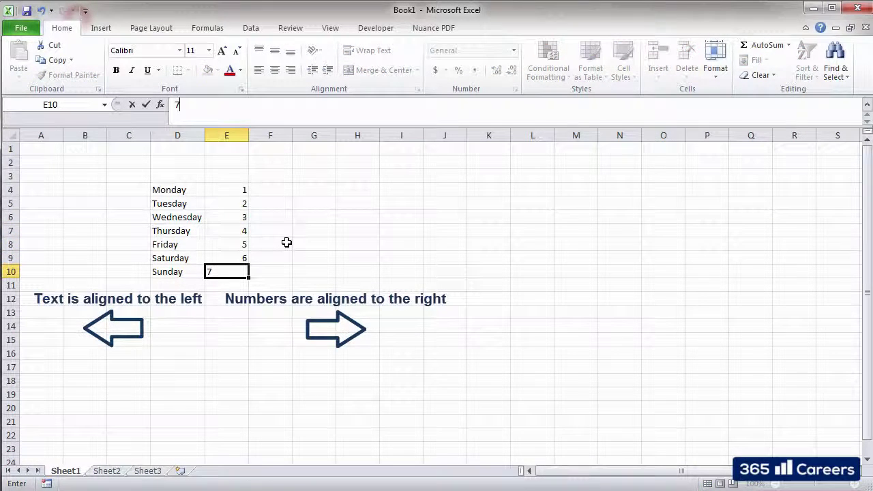
key("Return")
key("Return")
key("Return")
key("Return")
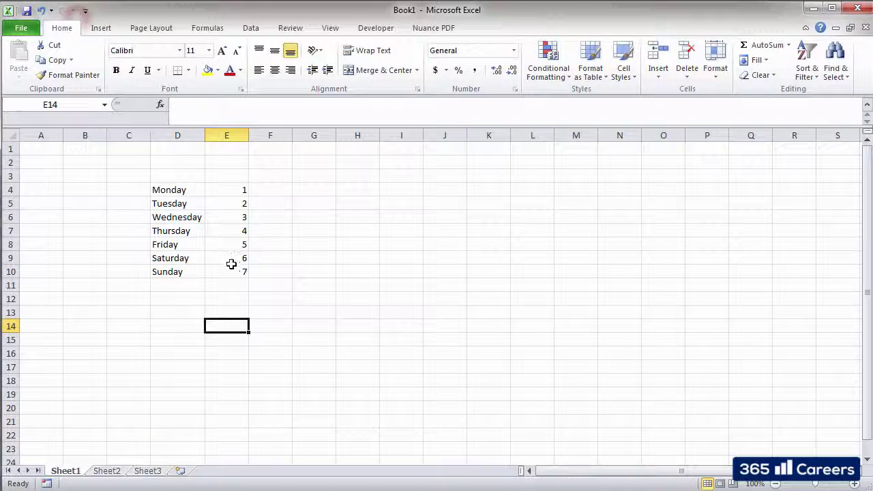
Begin entering 8 in cell E11 below the numbers and cancel the entry.
left_click(219, 285)
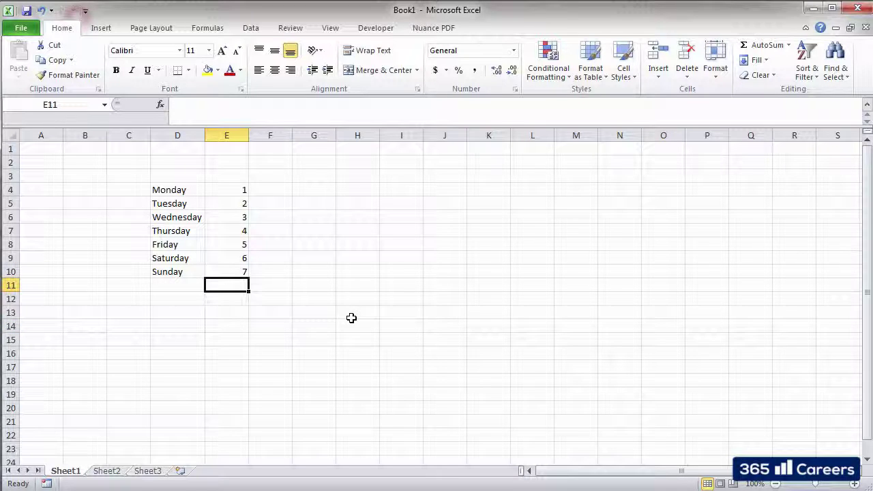
type("8")
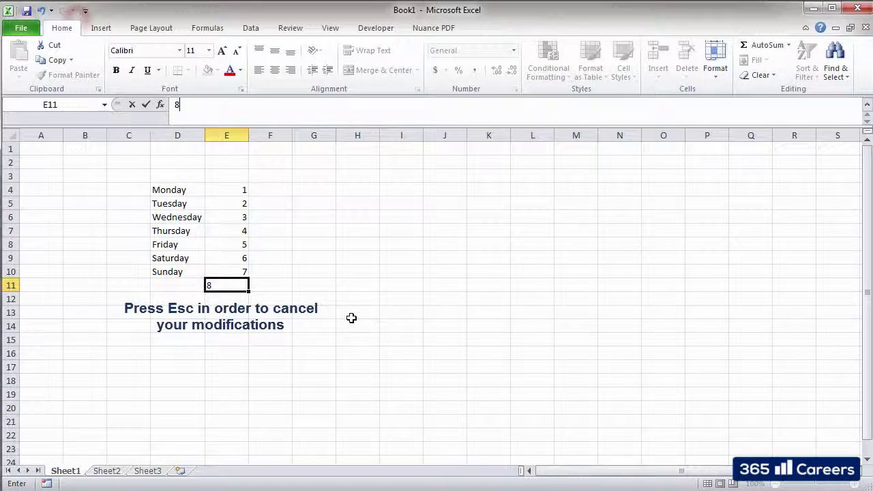
key("Escape")
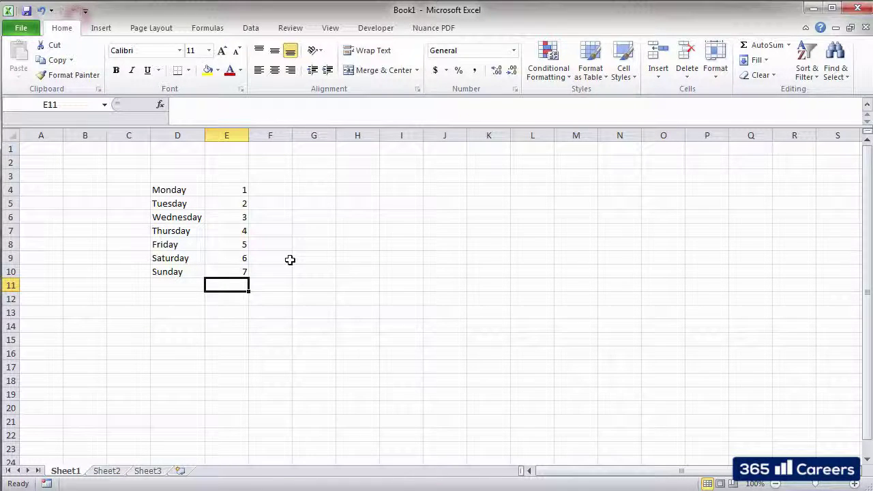
type("8")
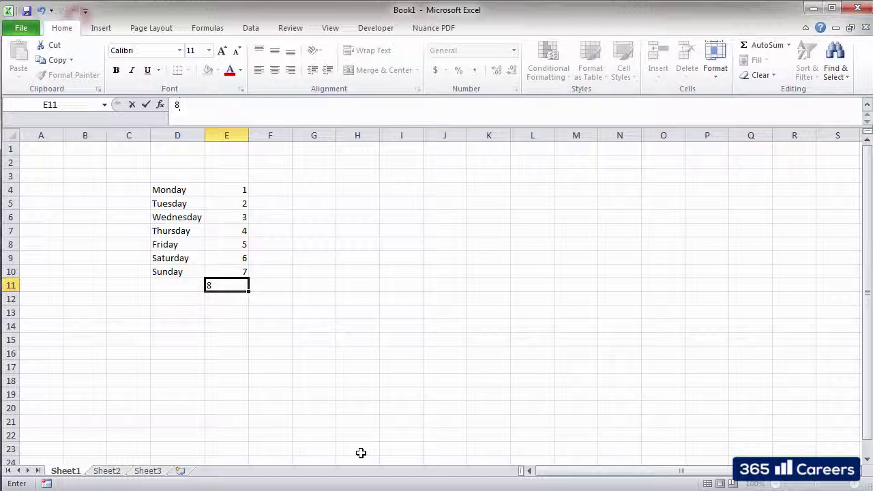
key("Escape")
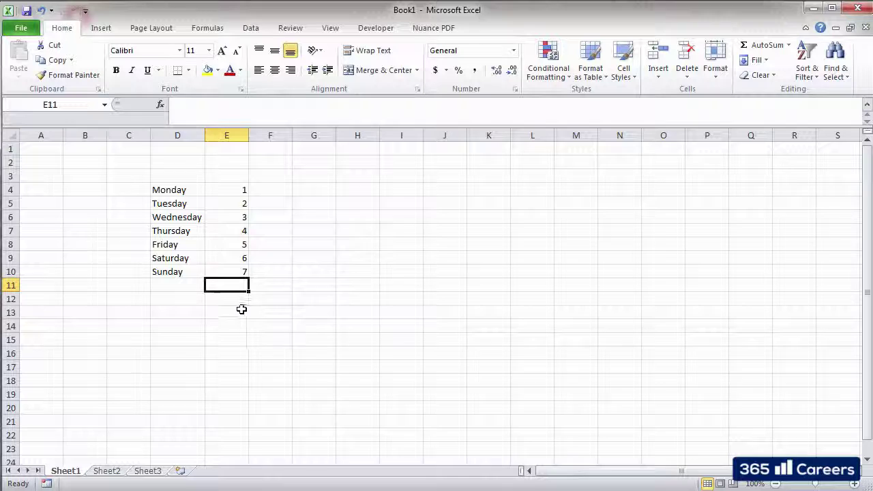
left_click(241, 311)
left_click(228, 286)
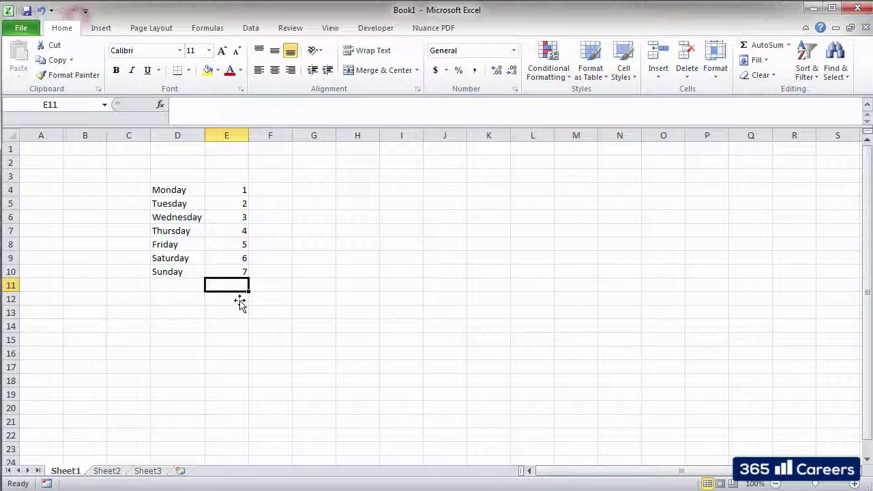
left_click(311, 285)
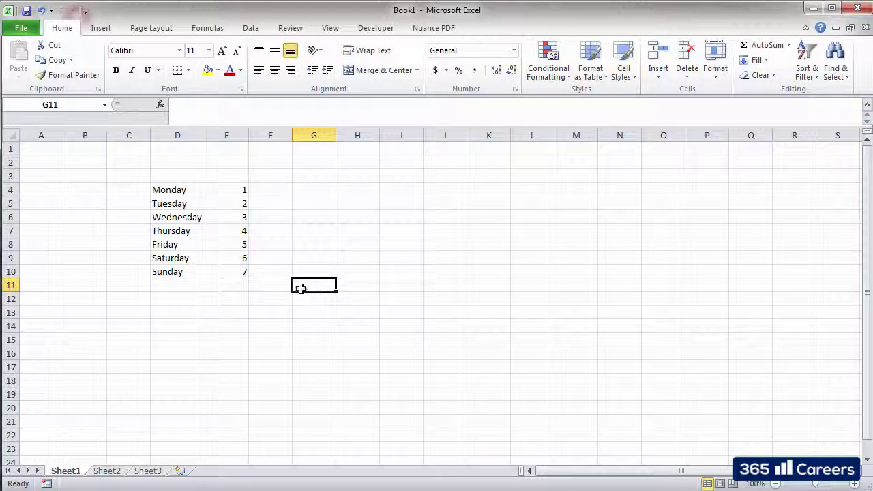
Edit cell D4 to read "Monday - January" and auto-fit the width of column D to its contents.
left_click(181, 190)
key("F2")
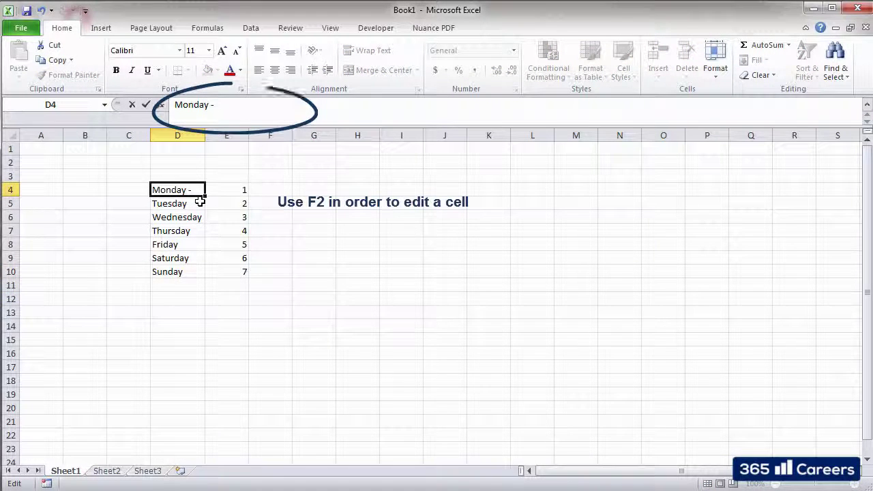
type("-")
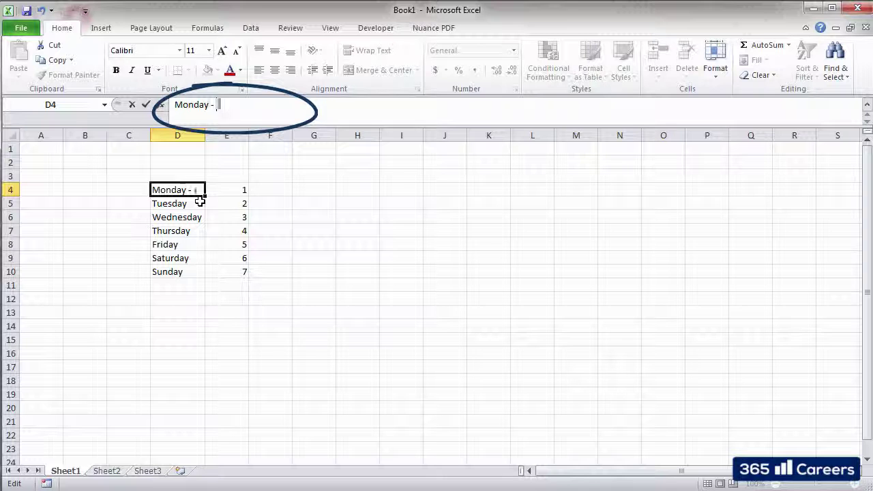
type(" January")
key("Tab")
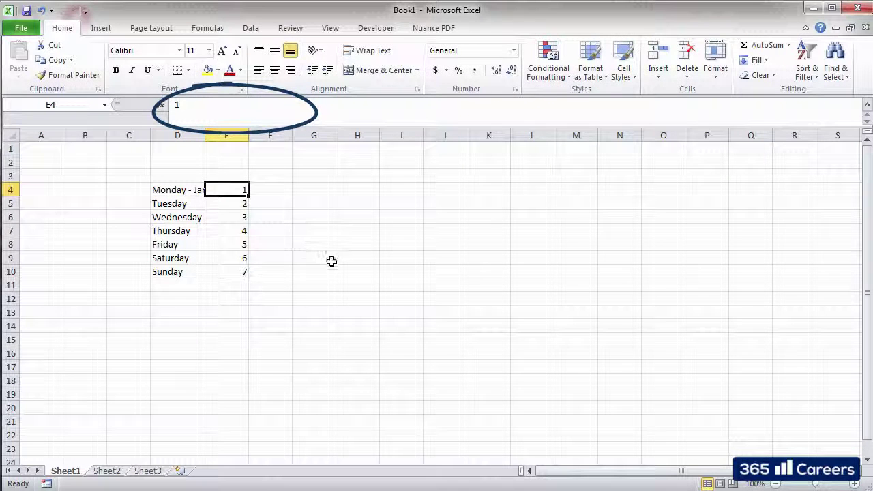
double_click(205, 136)
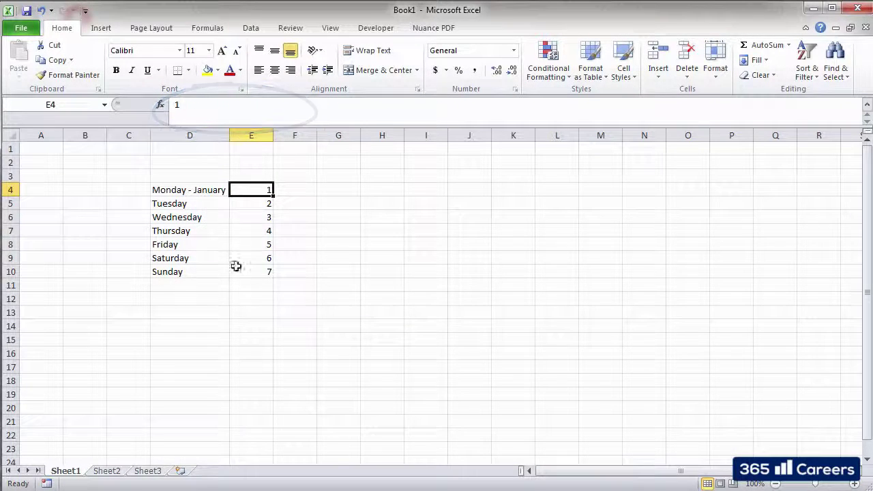
Edit cell D4 to remove the January suffix so that it reads only "Monday".
left_click(197, 191)
key("F2")
key("BackSpace")
key("BackSpace")
key("BackSpace")
key("BackSpace")
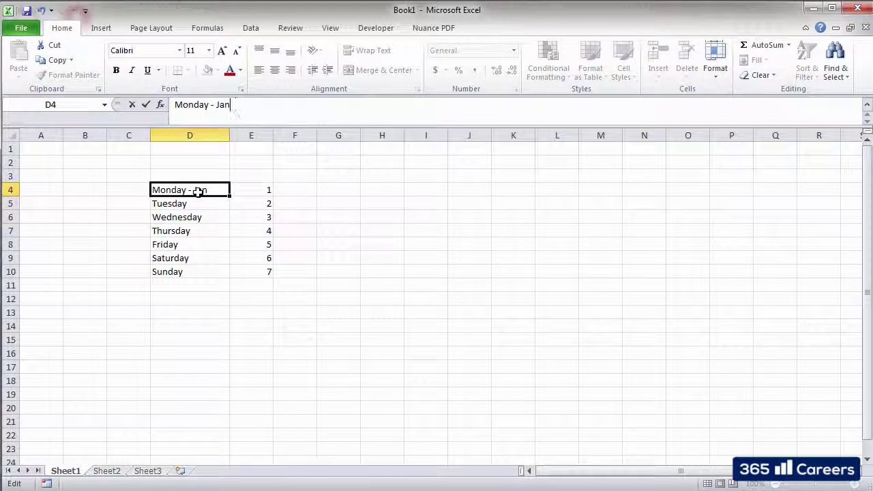
key("BackSpace")
key("BackSpace")
key("BackSpace")
key("Return")
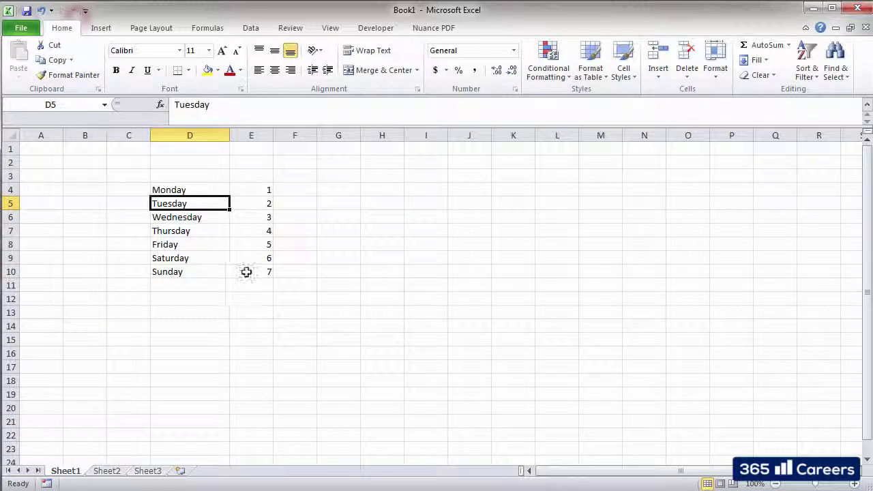
Delete the contents of the Sunday row in cells D10 and E10.
left_click(240, 286)
left_click_drag(208, 269, 268, 271)
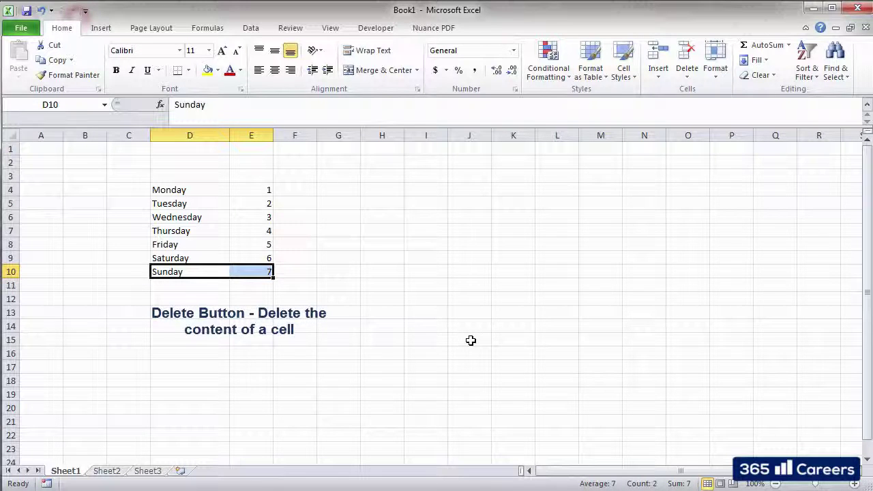
key("Delete")
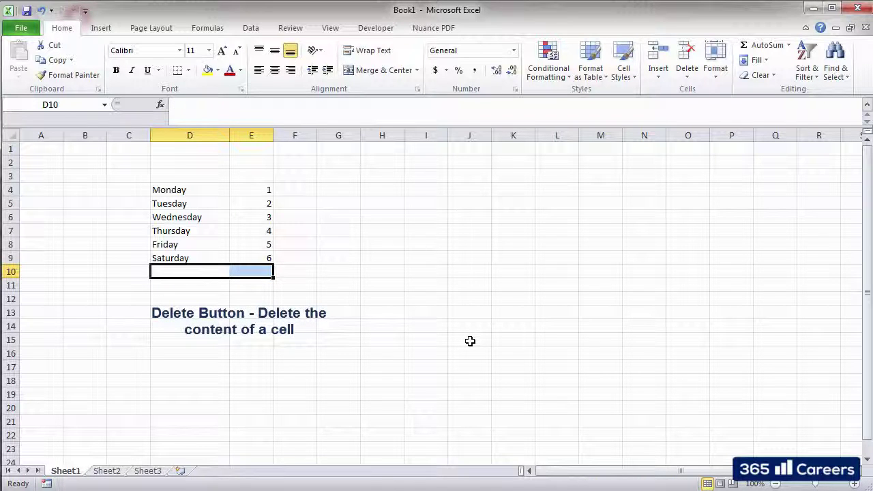
Remove both contents and formatting from the Saturday row, cells D9 and E9, using Clear All.
left_click(217, 259)
left_click_drag(232, 257, 252, 258)
left_click(759, 75)
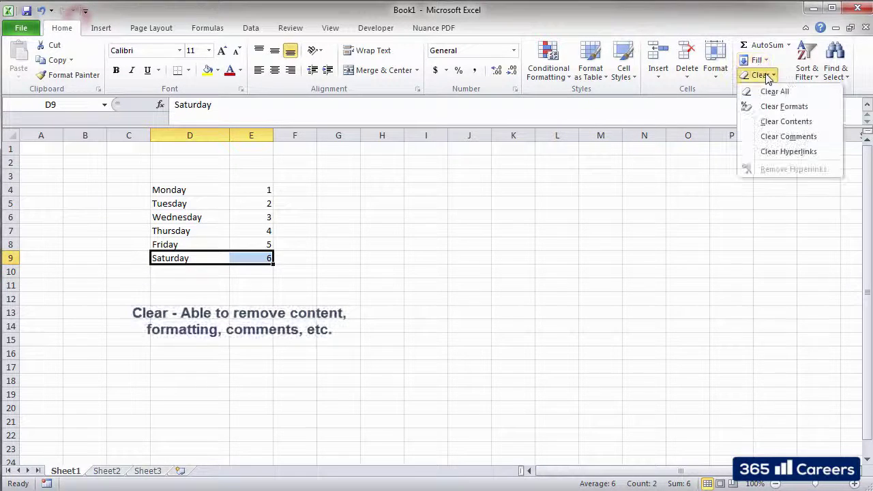
left_click(796, 95)
left_click(310, 357)
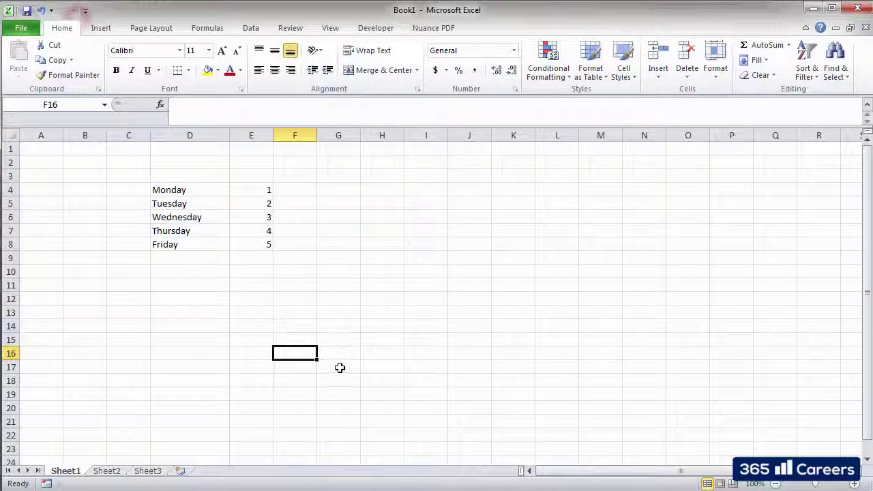